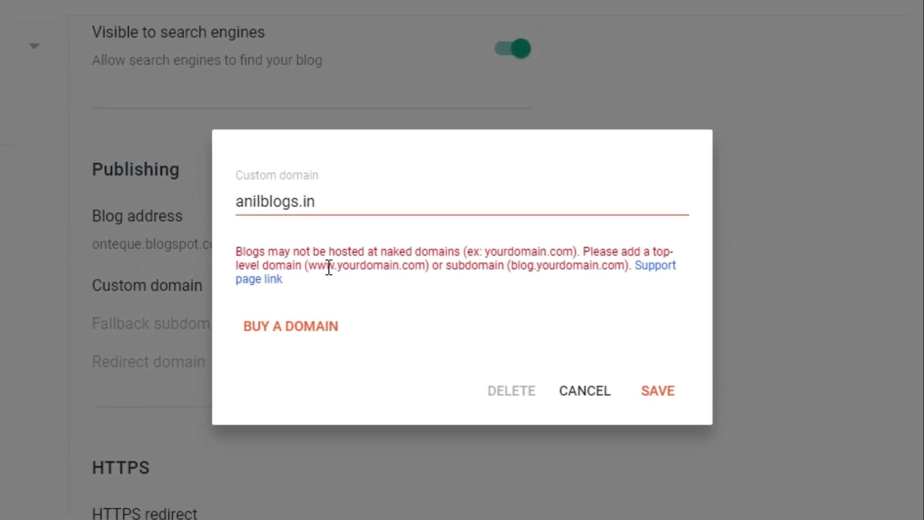
double_click(332, 273)
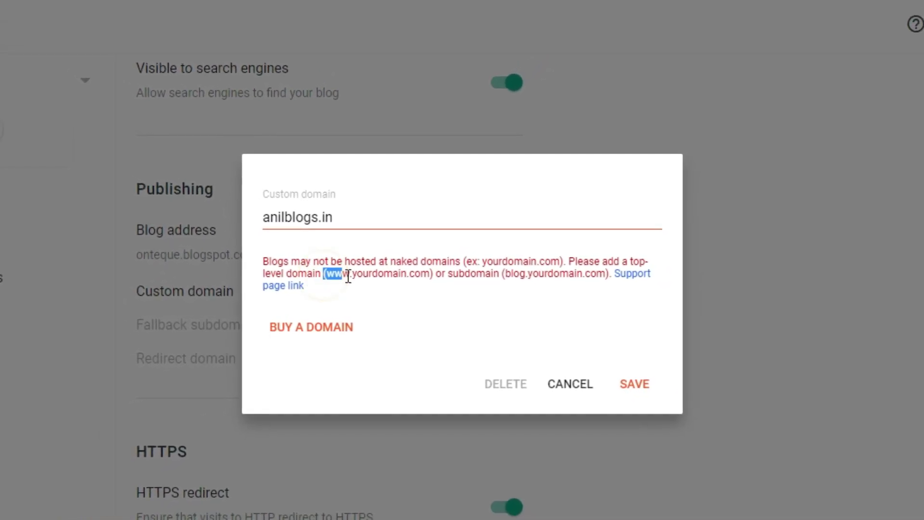
left_click(346, 289)
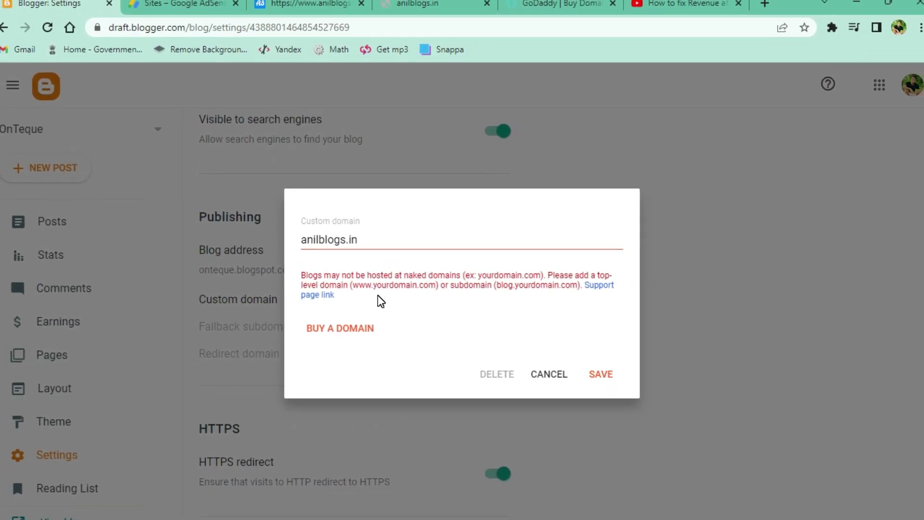
left_click(300, 236)
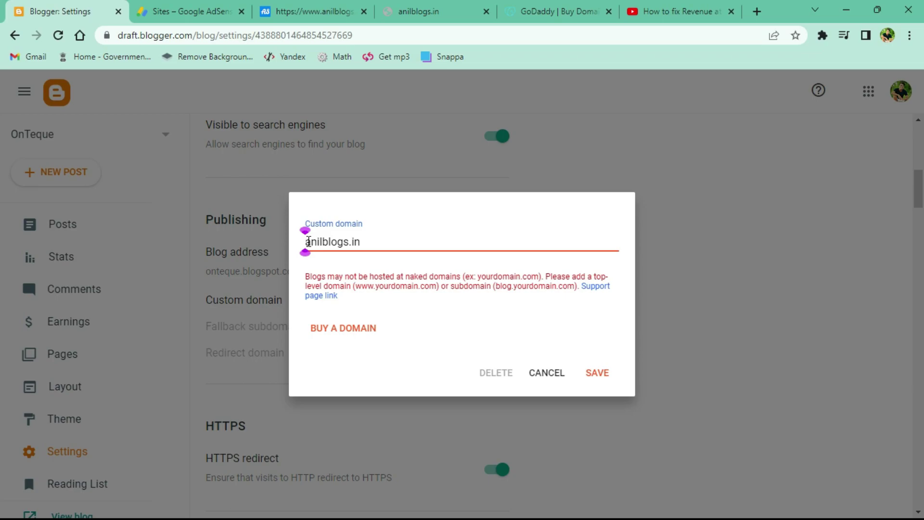
double_click(308, 241)
type("www.anilblogs.in")
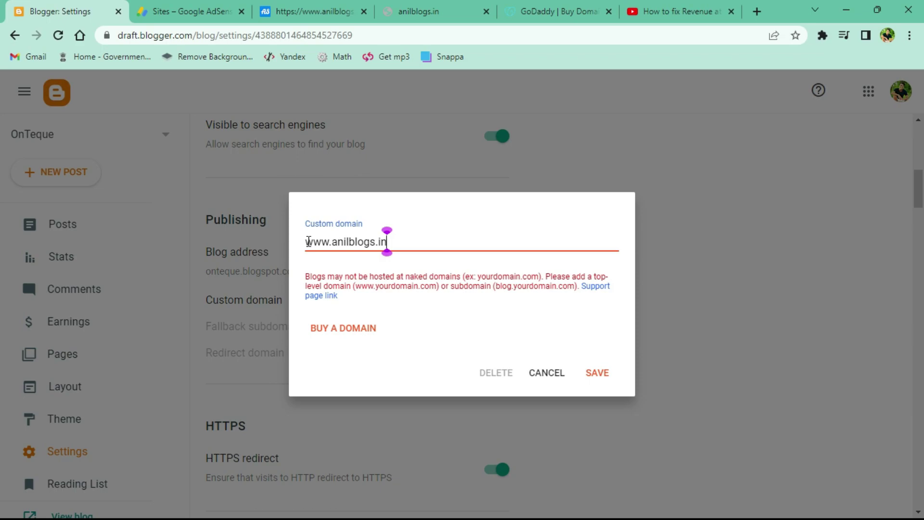
left_click_drag(307, 242, 406, 244)
key("ctrl+c")
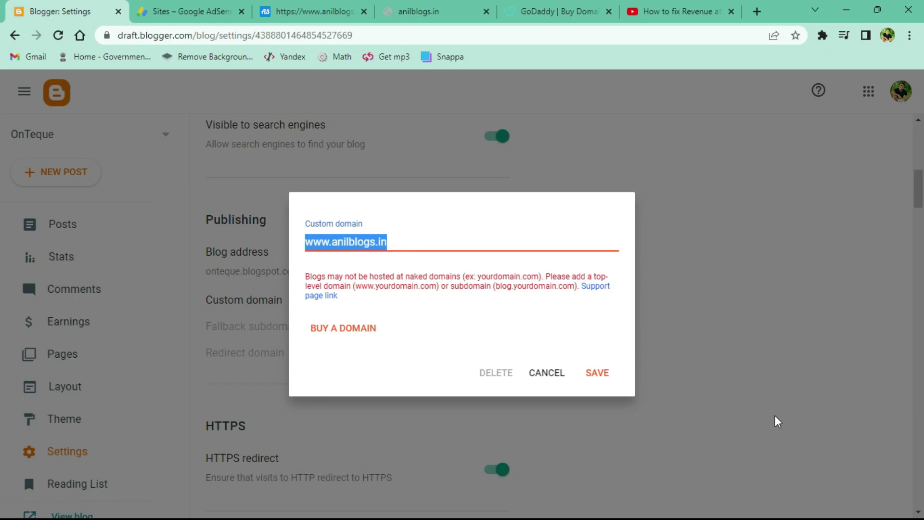
left_click(551, 373)
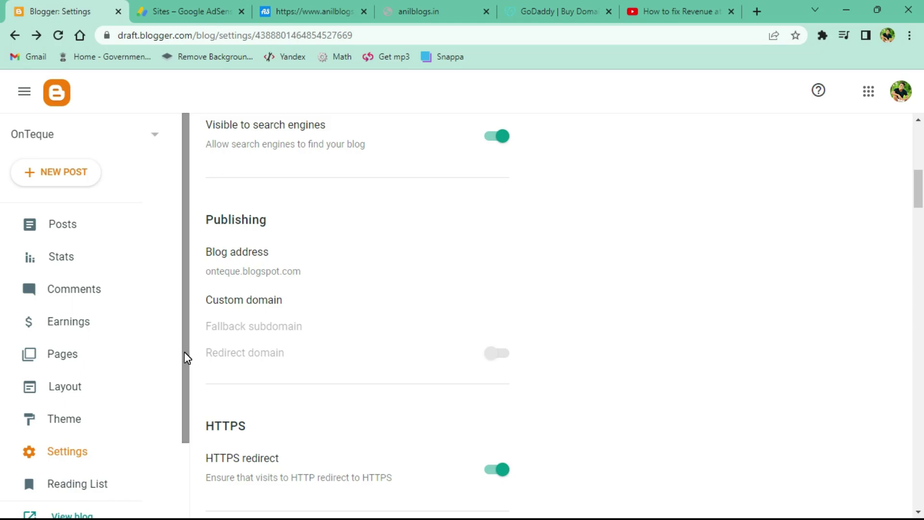
left_click(188, 11)
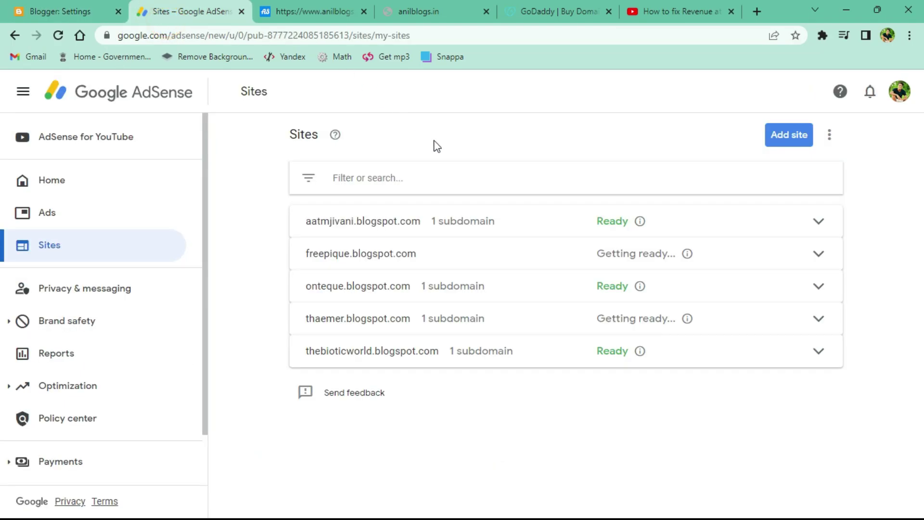
left_click(794, 138)
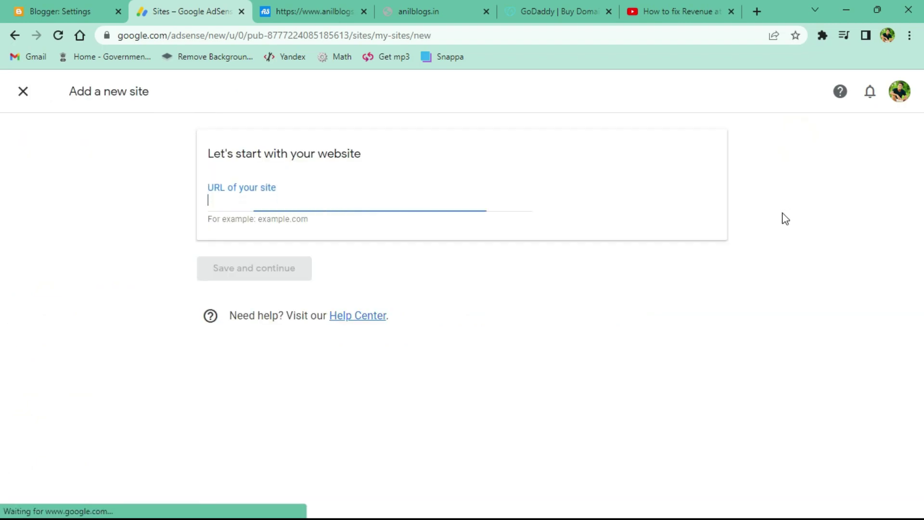
left_click(352, 202)
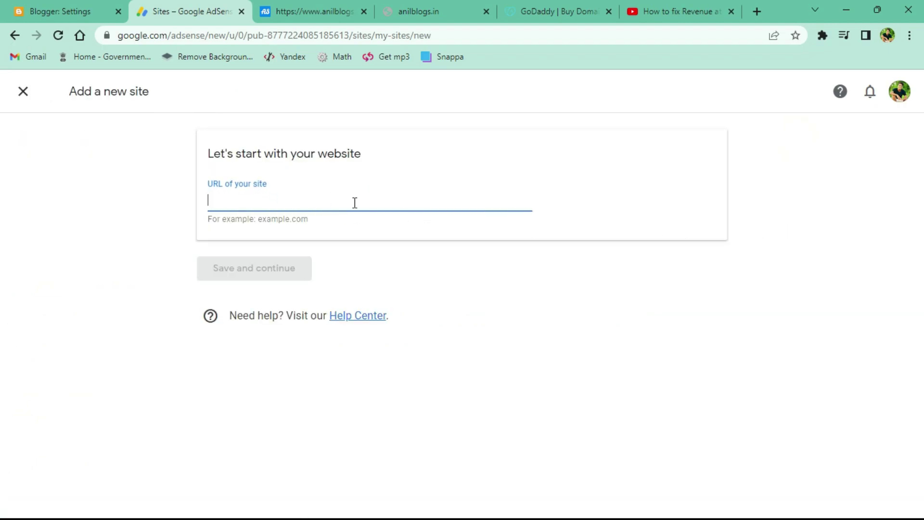
key("ctrl+v")
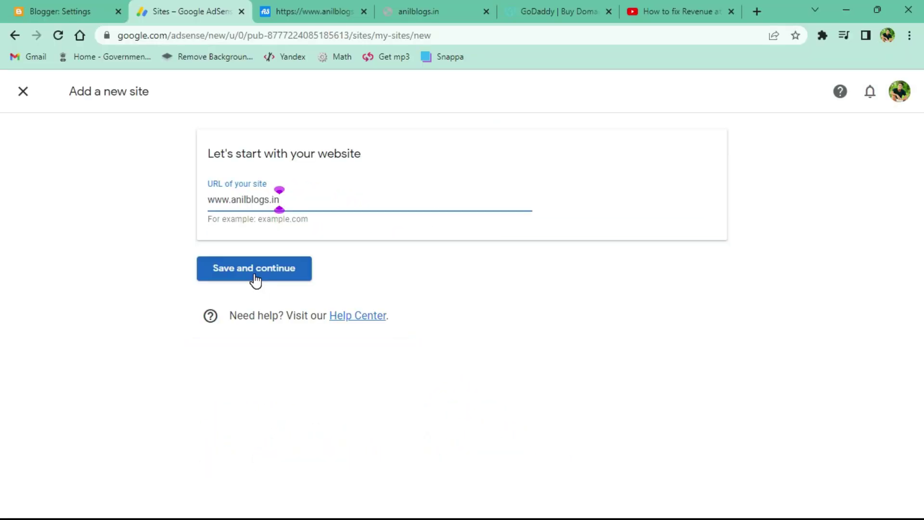
left_click(262, 269)
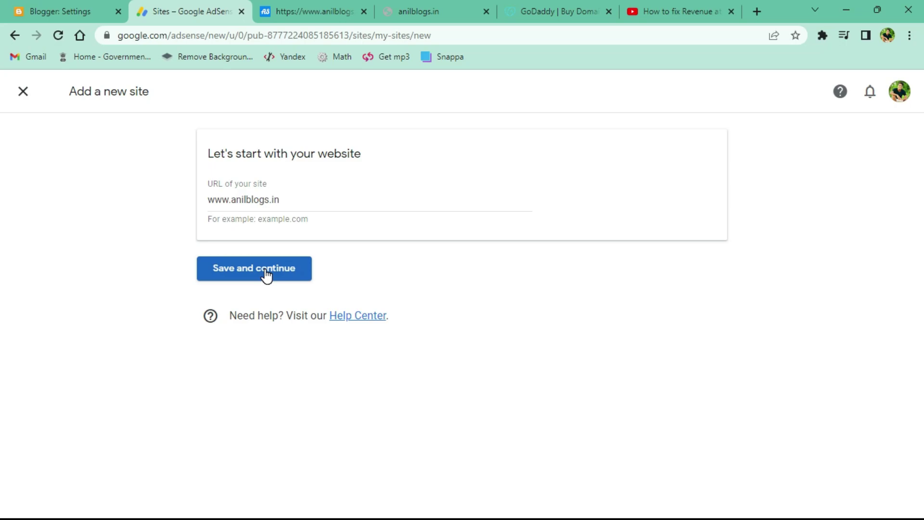
Shorten the new site's URL to anilblogs.in, save it, and return to the site list without requesting a review.
left_click(39, 7)
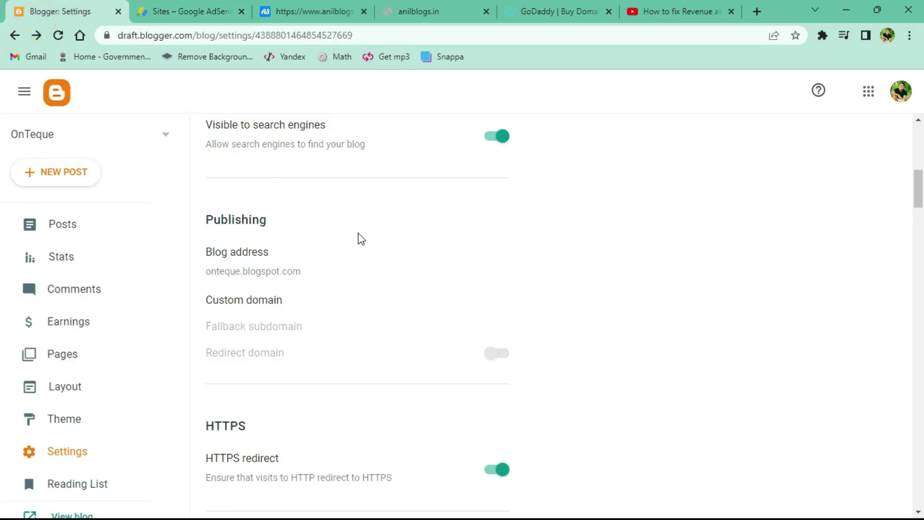
left_click(182, 11)
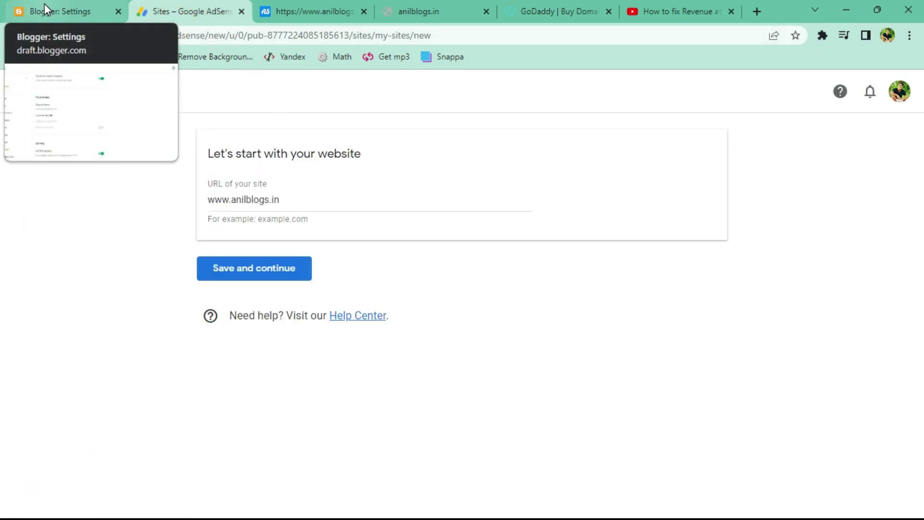
left_click(231, 199)
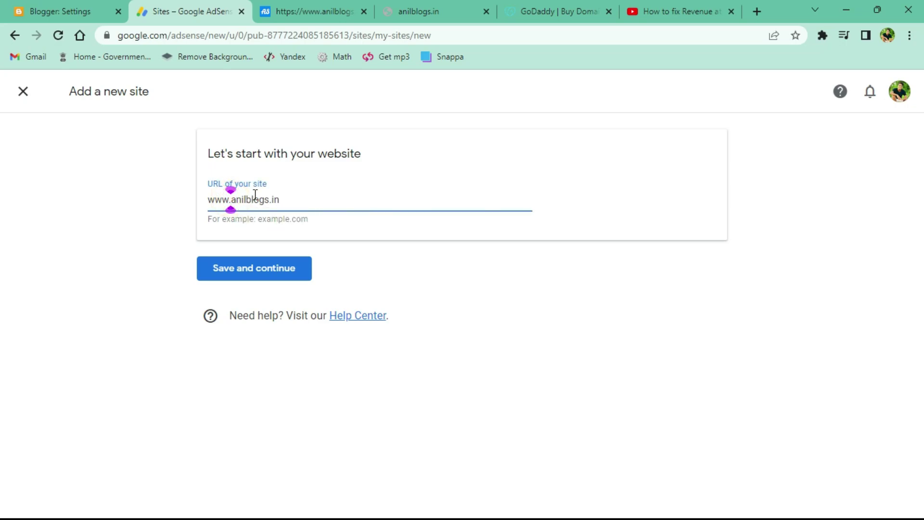
key("BackSpace")
key("BackSpace")
key("BackSpace")
key("BackSpace")
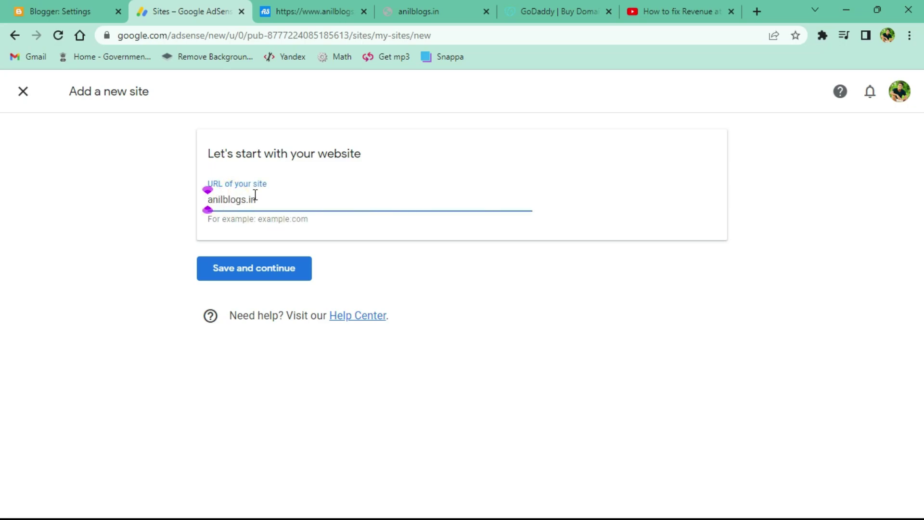
left_click(282, 273)
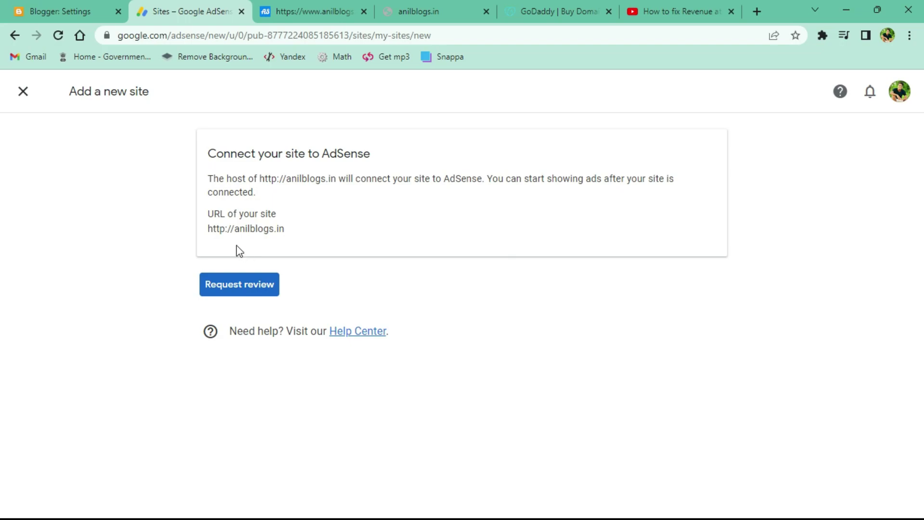
left_click(23, 96)
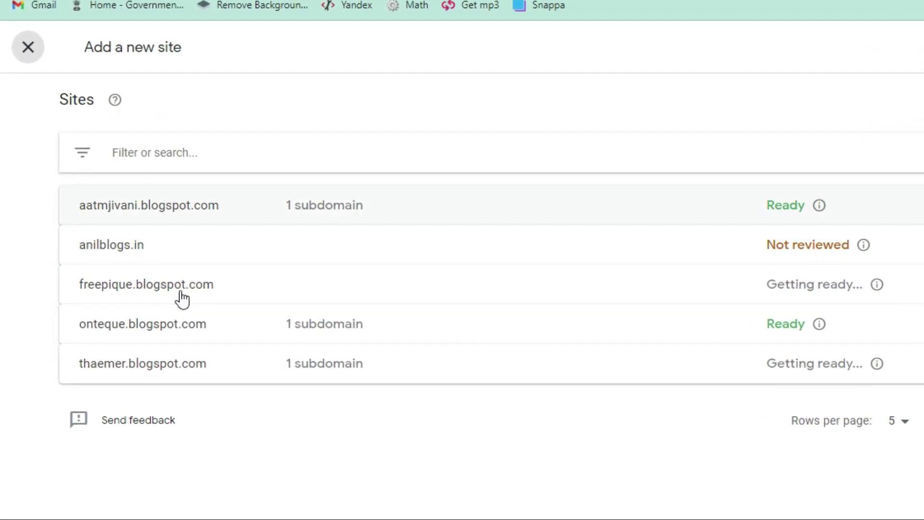
Expand the anilblogs.in entry in the site list and view the YouTube video on fixing the ads.txt error.
left_click_drag(78, 244, 139, 272)
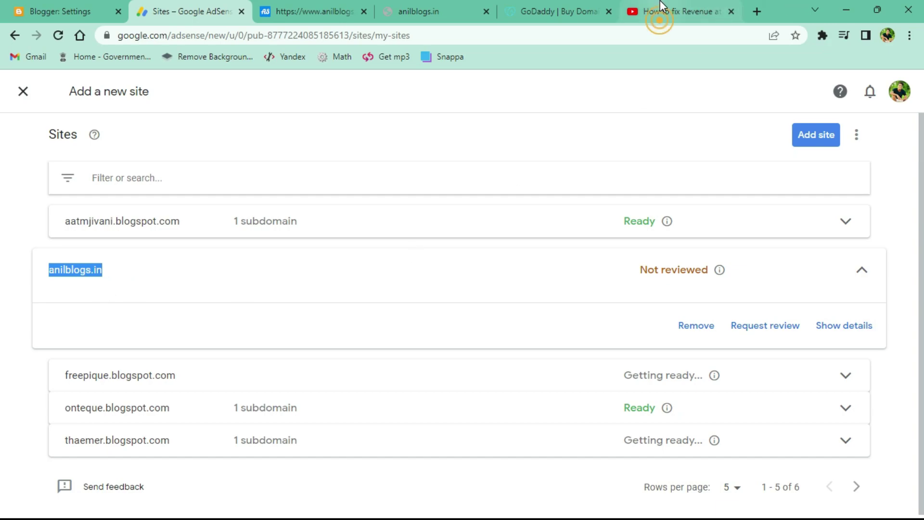
left_click(674, 11)
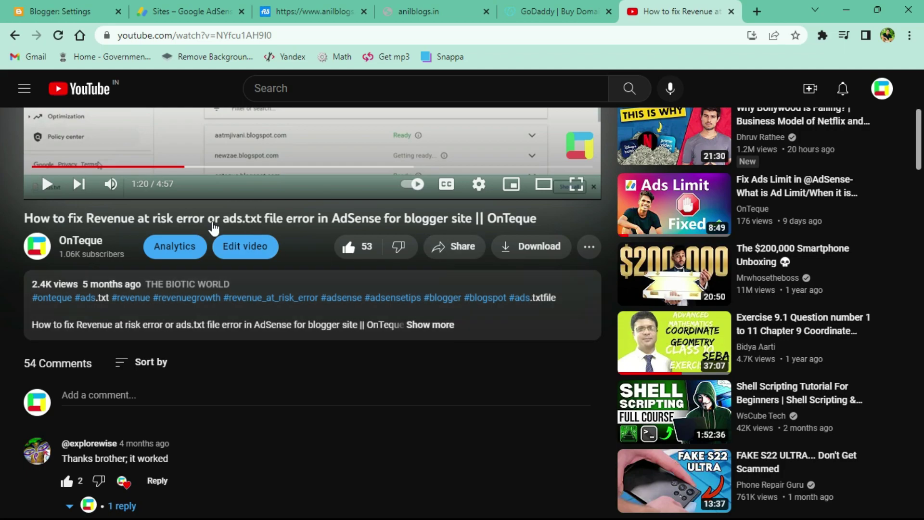
Switch to Blogger and look through the blog's settings as far as the Comments section.
left_click(68, 15)
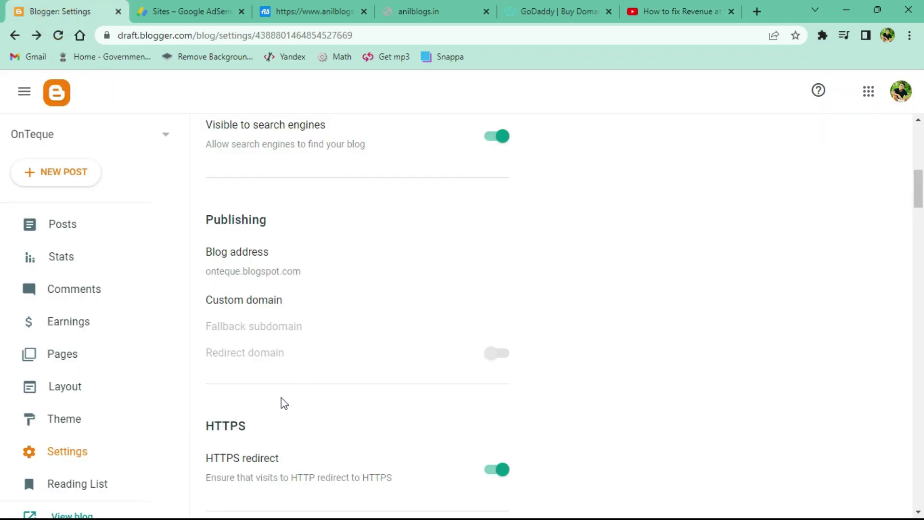
scroll(285, 402, "down", 14)
scroll(324, 418, "down", 8)
scroll(408, 320, "up", 3)
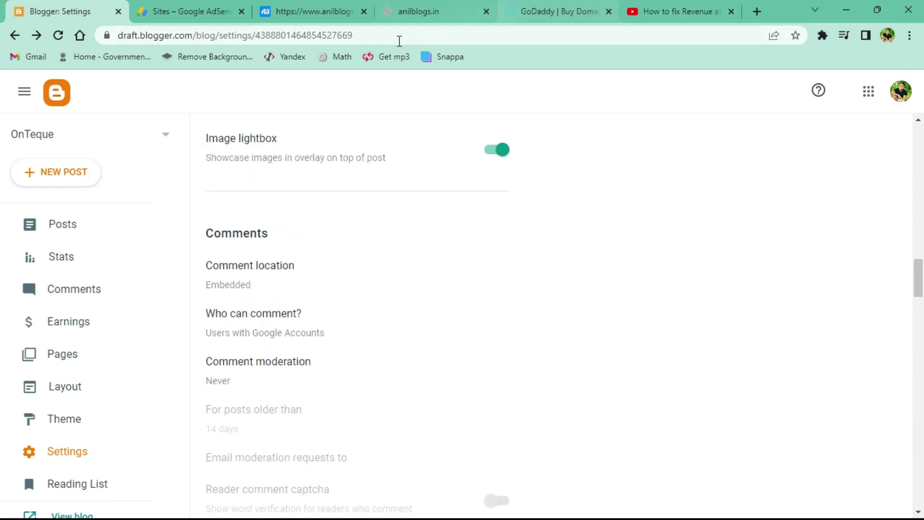
left_click(159, 12)
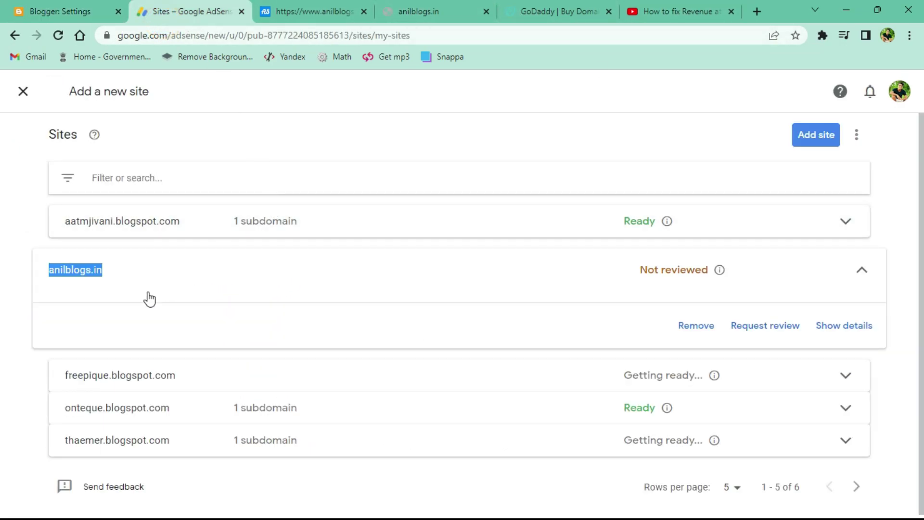
left_click_drag(37, 268, 120, 272)
left_click(427, 14)
left_click(232, 41)
left_click(235, 38)
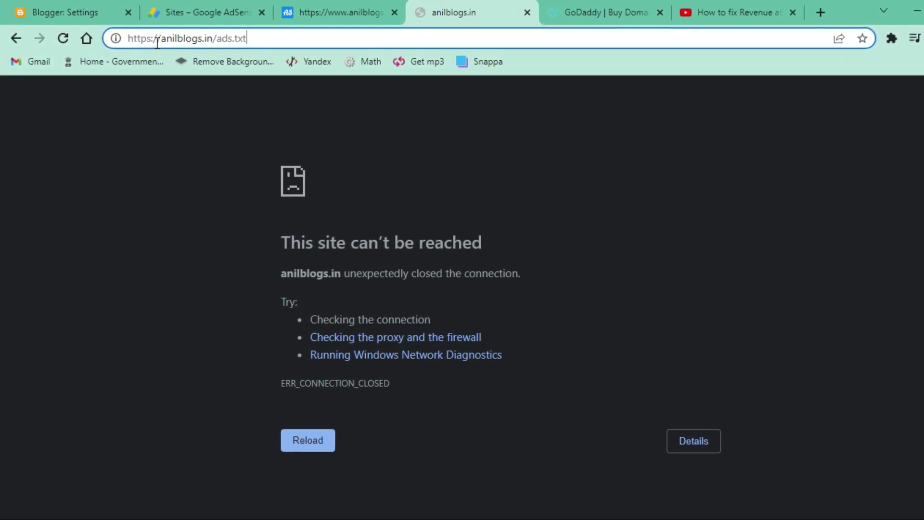
left_click(178, 7)
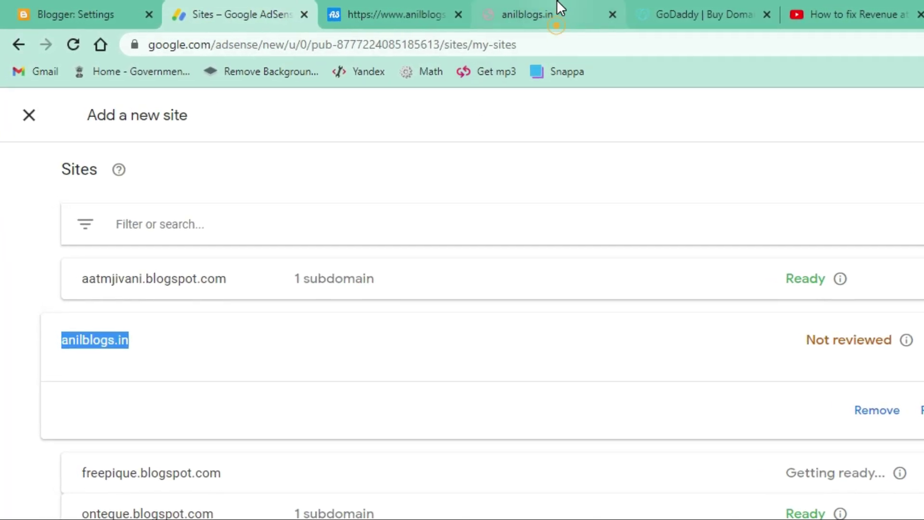
left_click(557, 7)
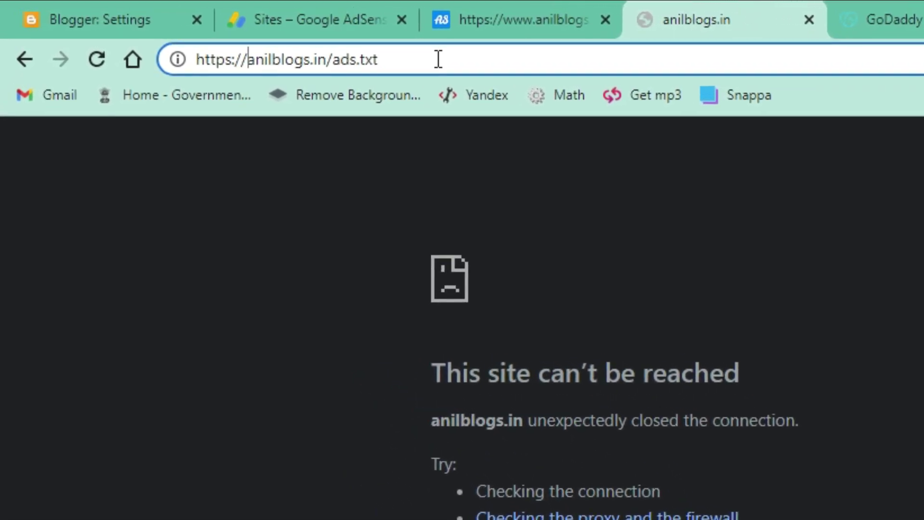
left_click(426, 60)
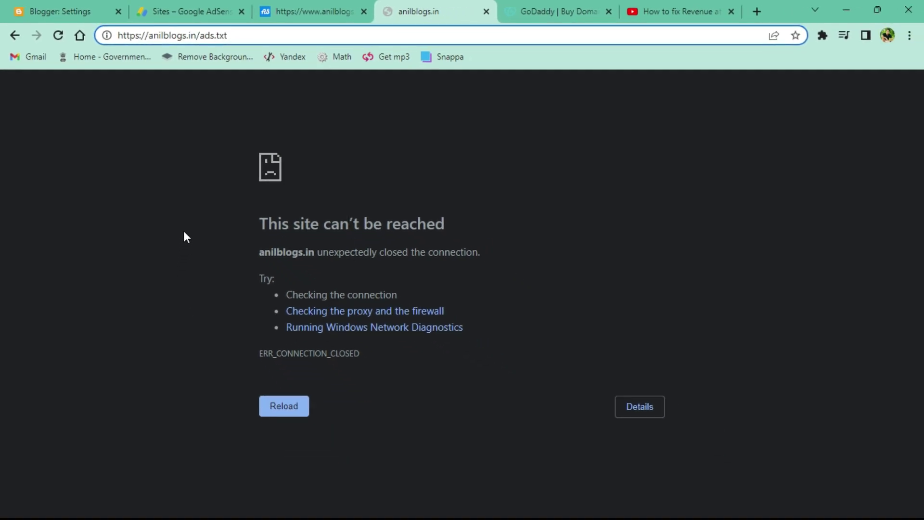
left_click_drag(188, 204, 467, 390)
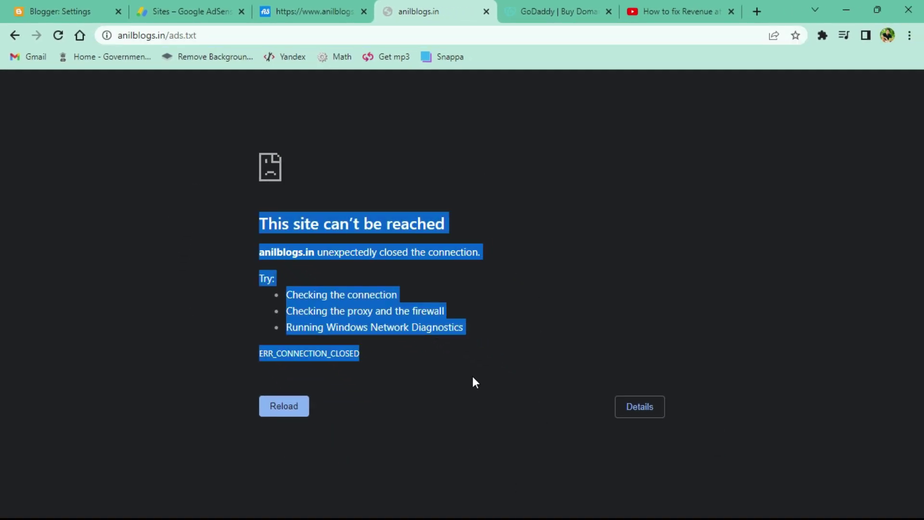
left_click(538, 169)
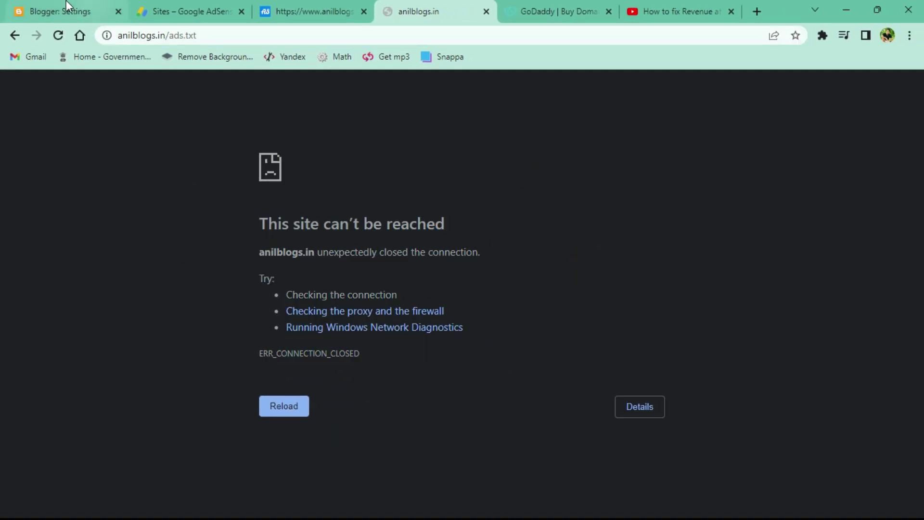
Glance at the Blogger settings, return to the anilblogs.in/ads.txt page and inspect its address without the www prefix.
left_click(77, 13)
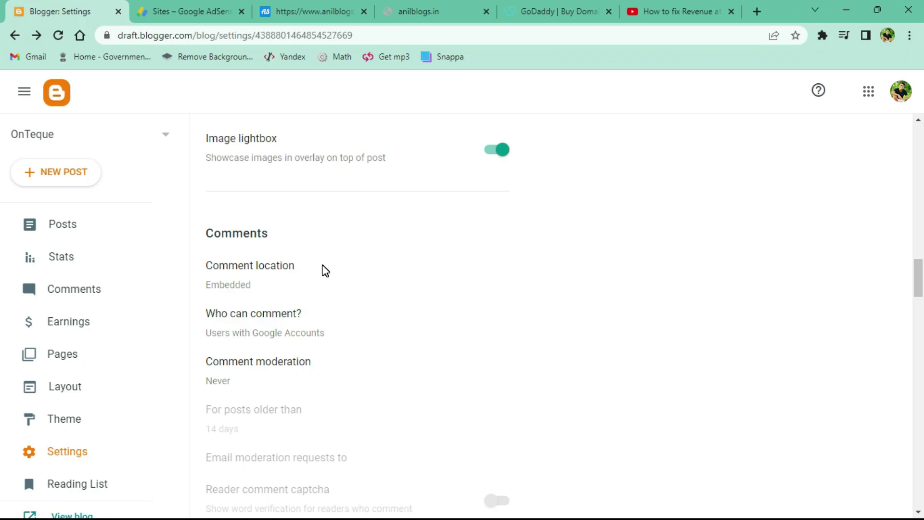
left_click(423, 13)
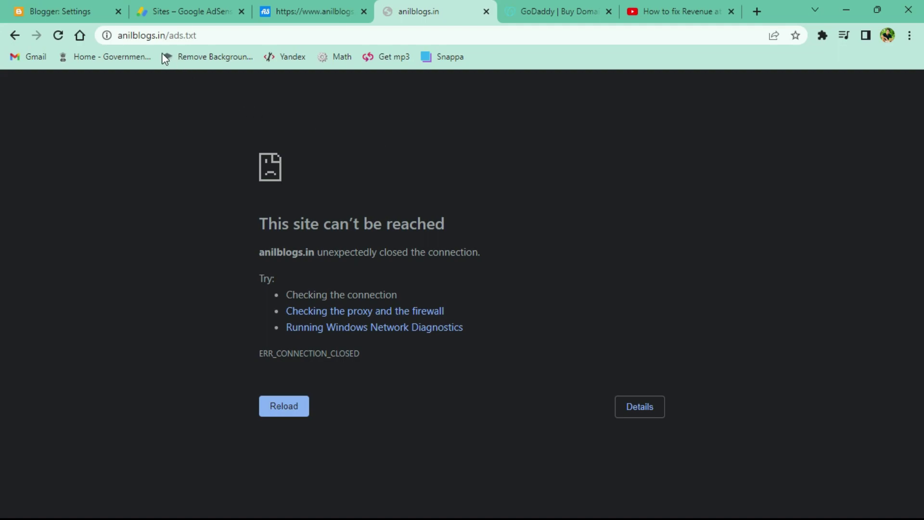
left_click_drag(123, 36, 225, 37)
left_click(248, 35)
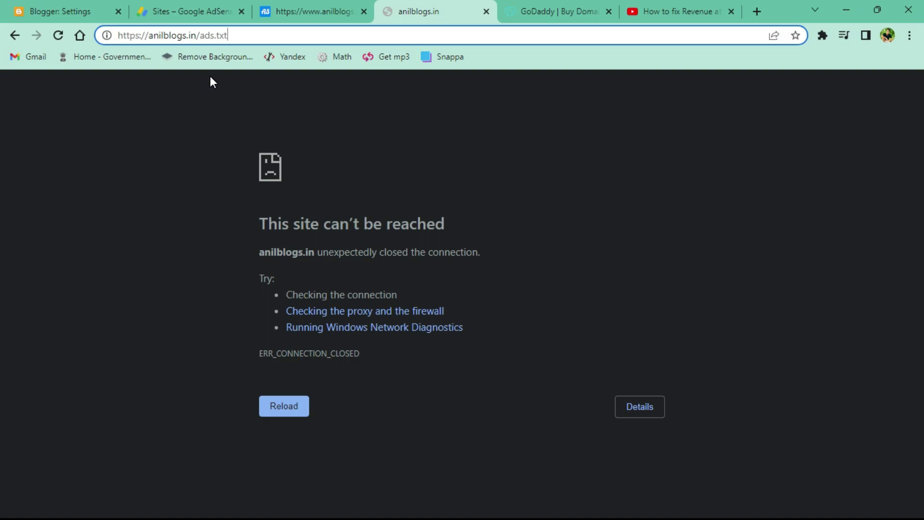
left_click(297, 11)
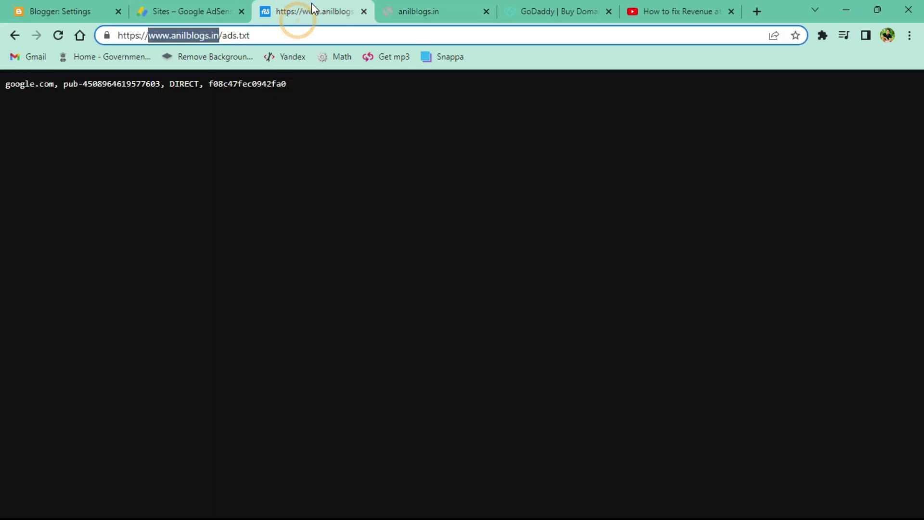
left_click(293, 36)
left_click(151, 36)
left_click_drag(165, 40, 216, 40)
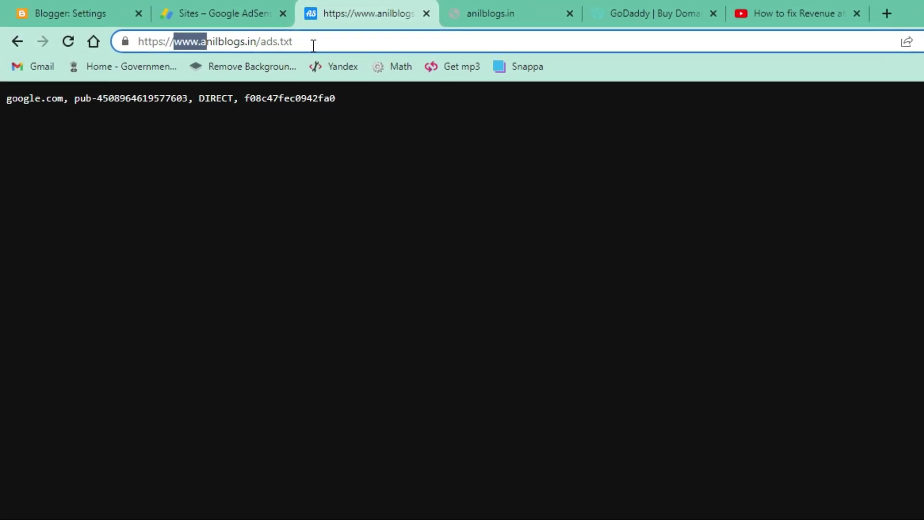
left_click(314, 43)
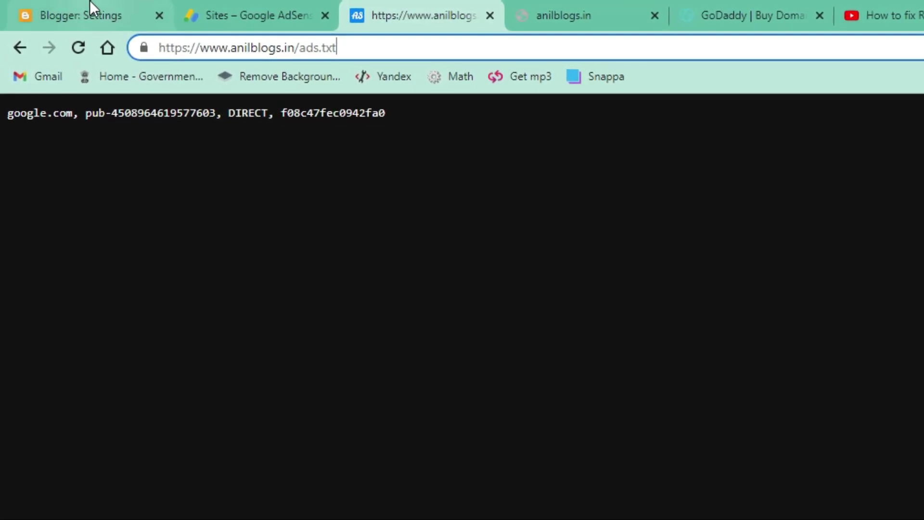
left_click(88, 15)
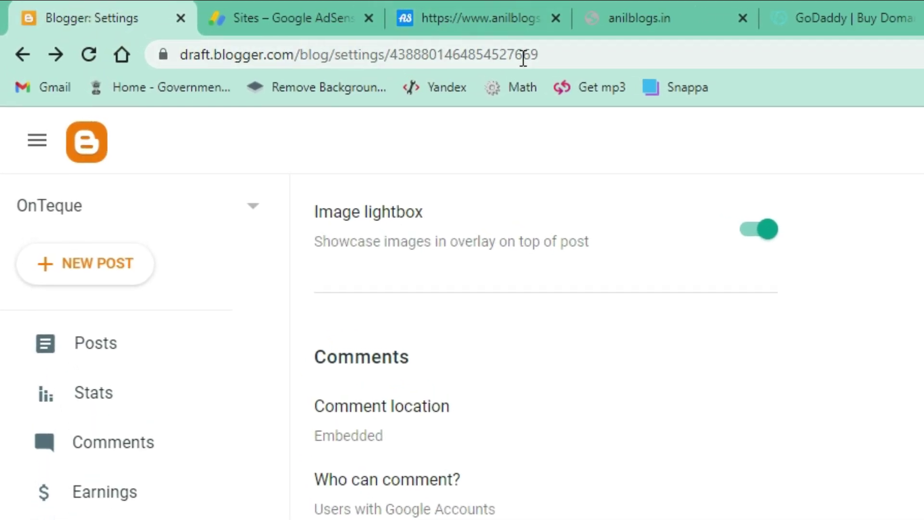
left_click(462, 14)
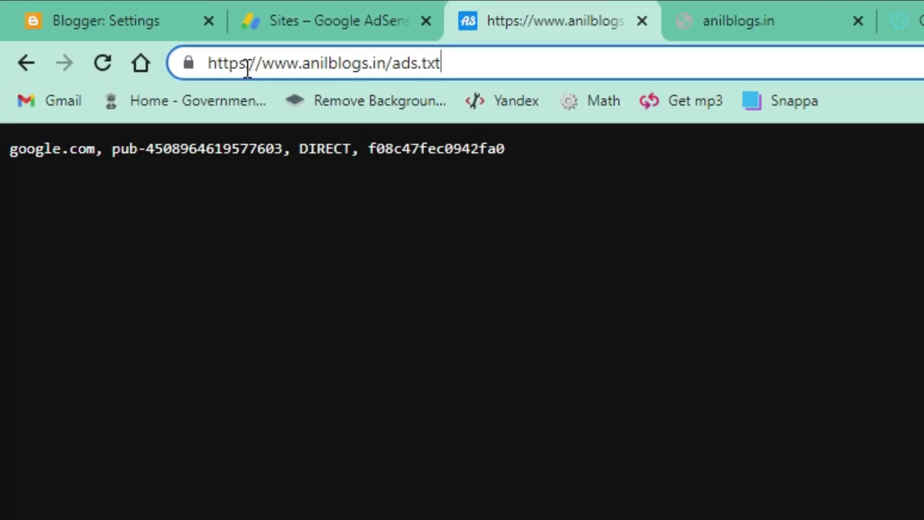
left_click(544, 71)
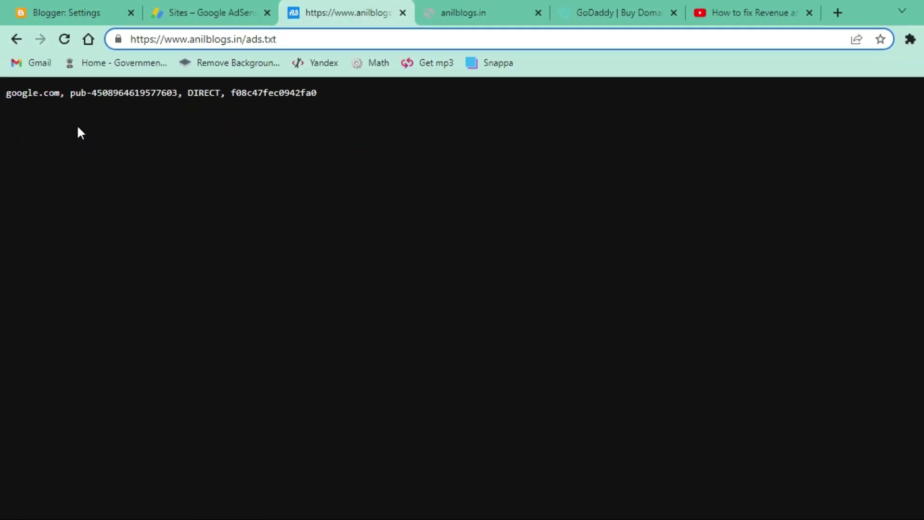
left_click_drag(48, 93, 397, 158)
left_click(404, 177)
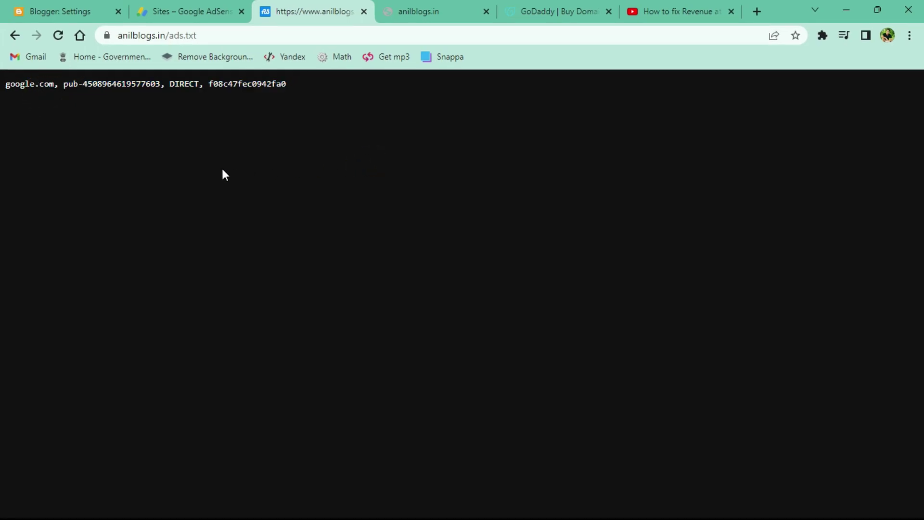
left_click(195, 14)
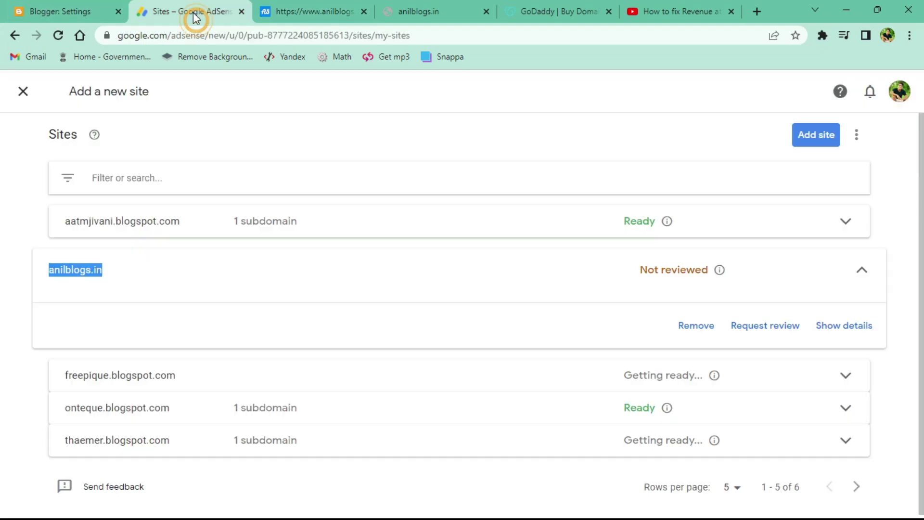
left_click(299, 22)
left_click_drag(93, 111, 337, 127)
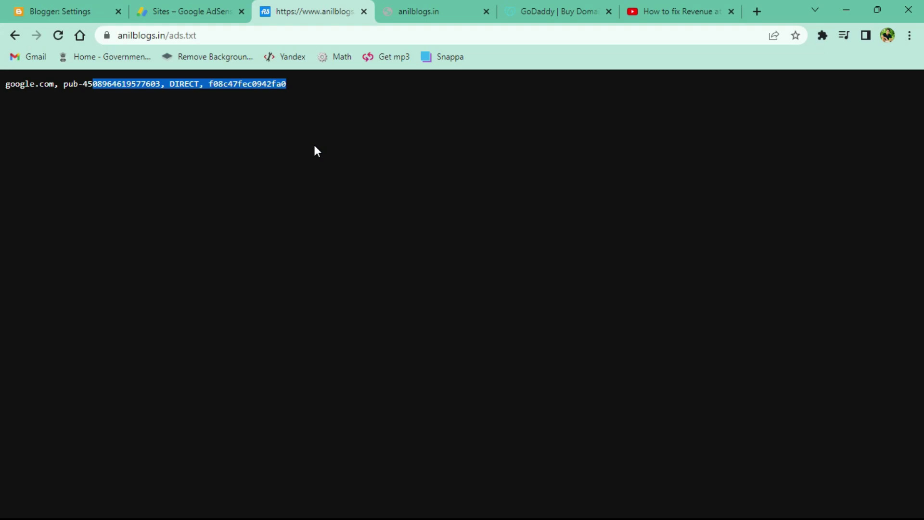
Check the anilblogs.in/ads.txt page without the www prefix against the AdSense entry and the www version of the page.
left_click(429, 13)
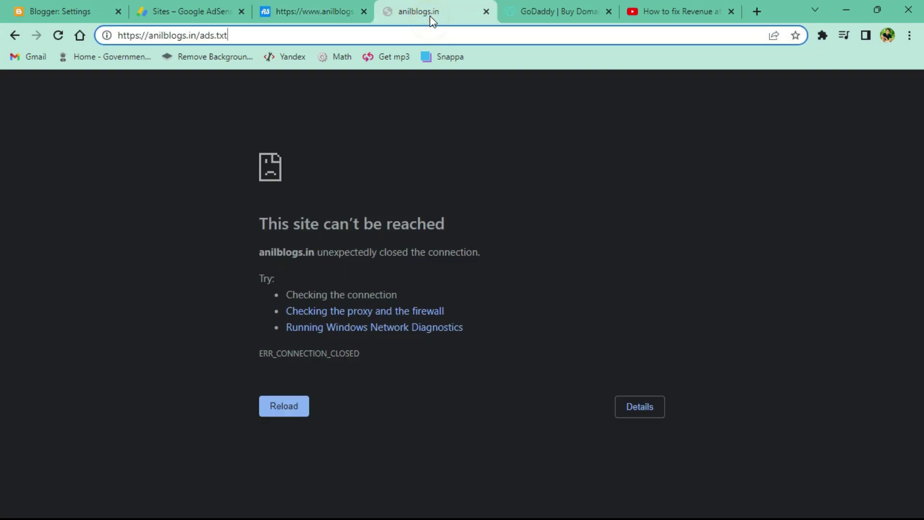
left_click(269, 33)
left_click(169, 5)
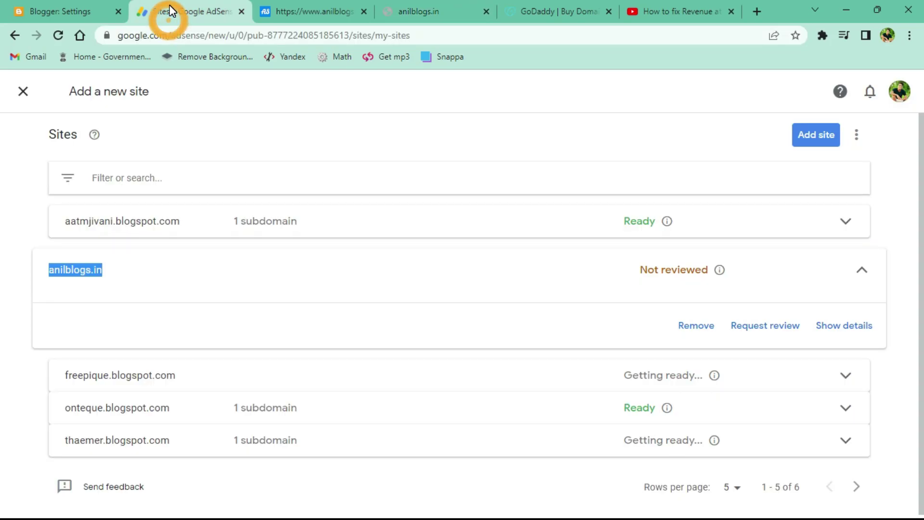
left_click(311, 6)
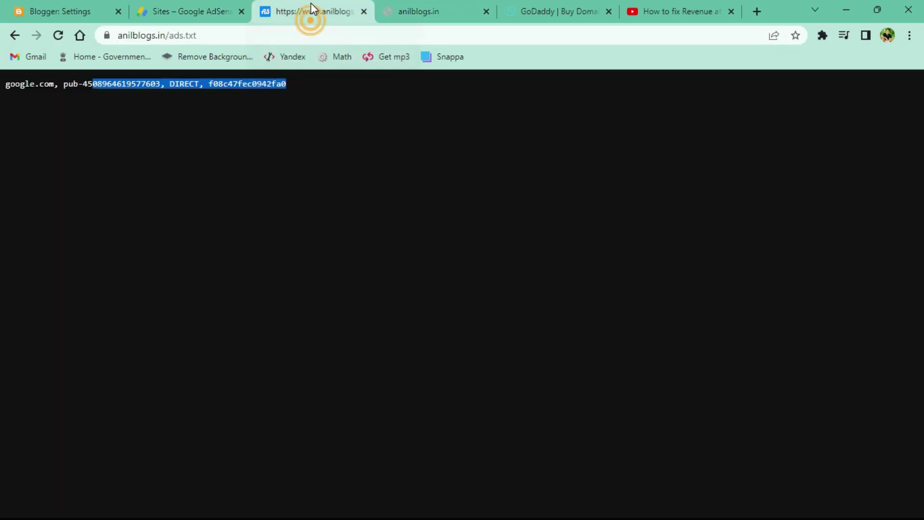
left_click(421, 12)
left_click_drag(130, 186, 421, 370)
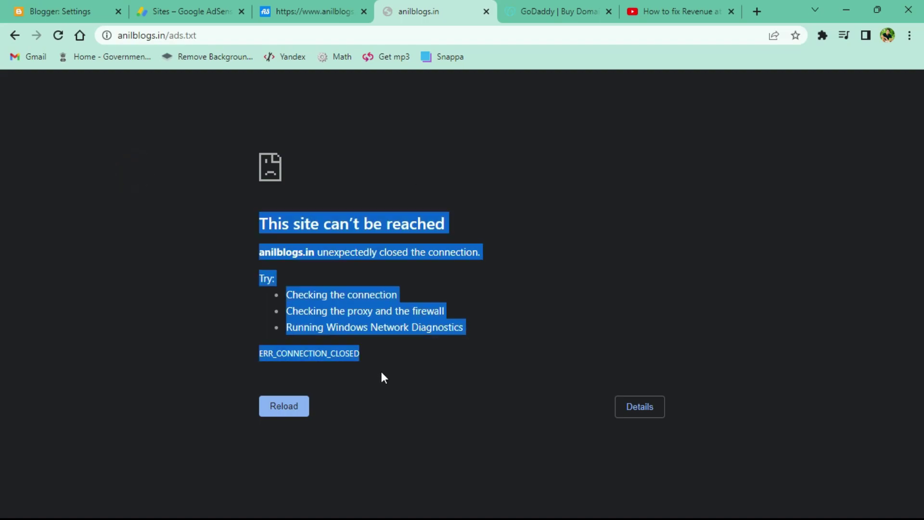
left_click(626, 209)
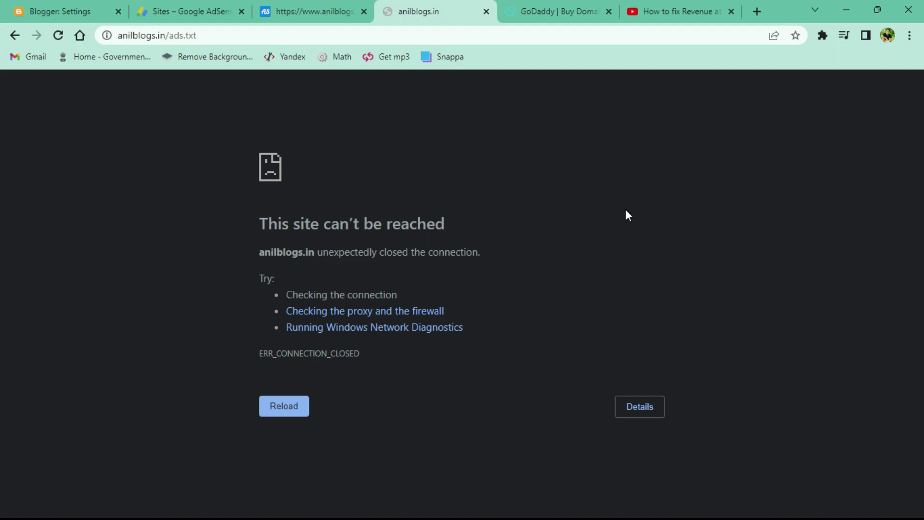
key("ctrl+2")
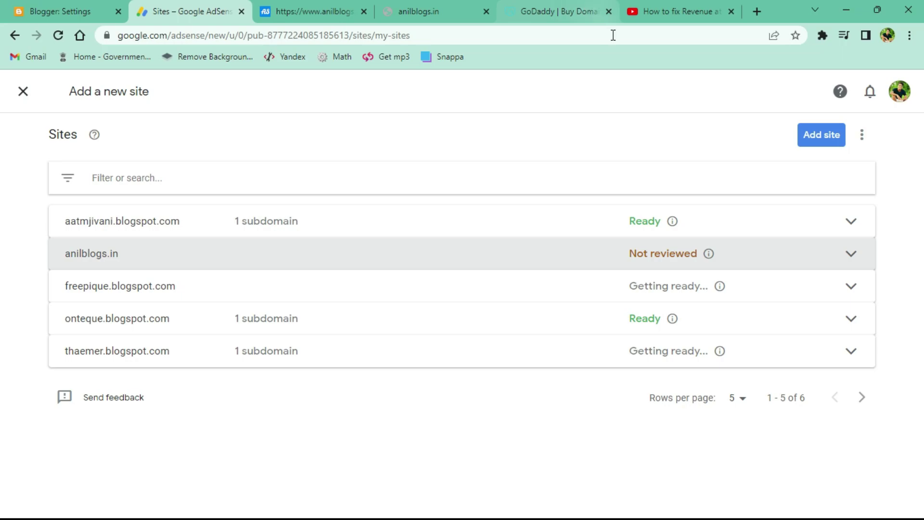
left_click(206, 260)
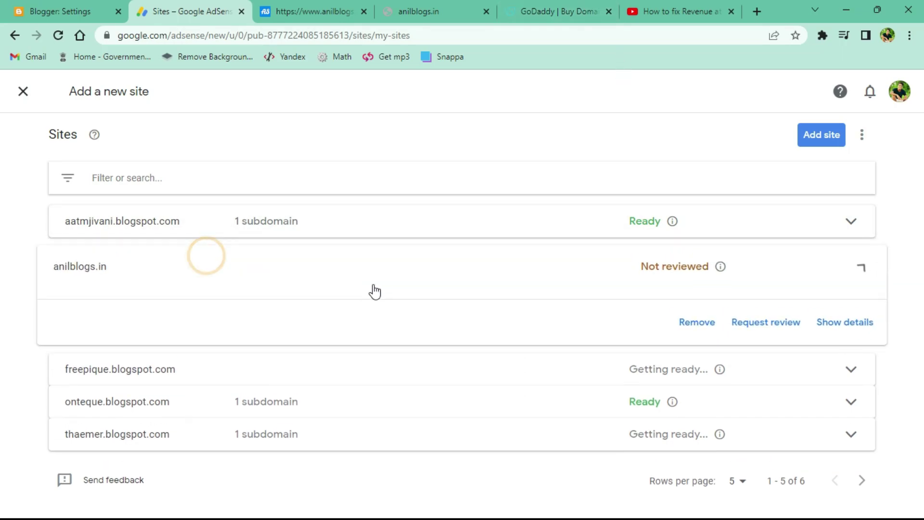
left_click(853, 327)
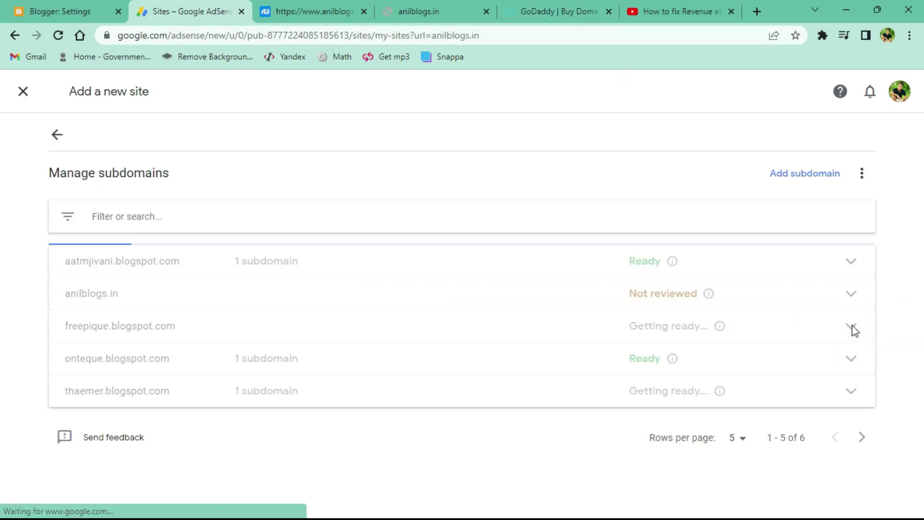
left_click(811, 181)
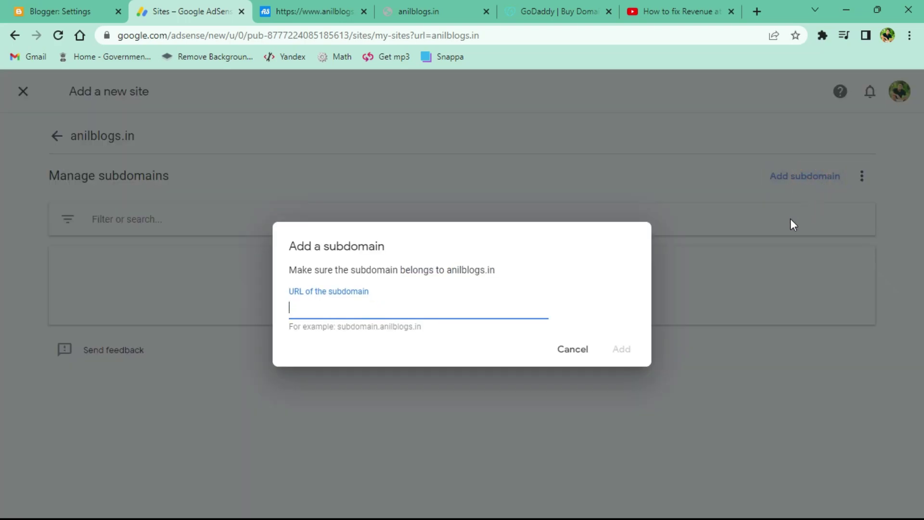
left_click(382, 306)
type("www.anilblogs.in")
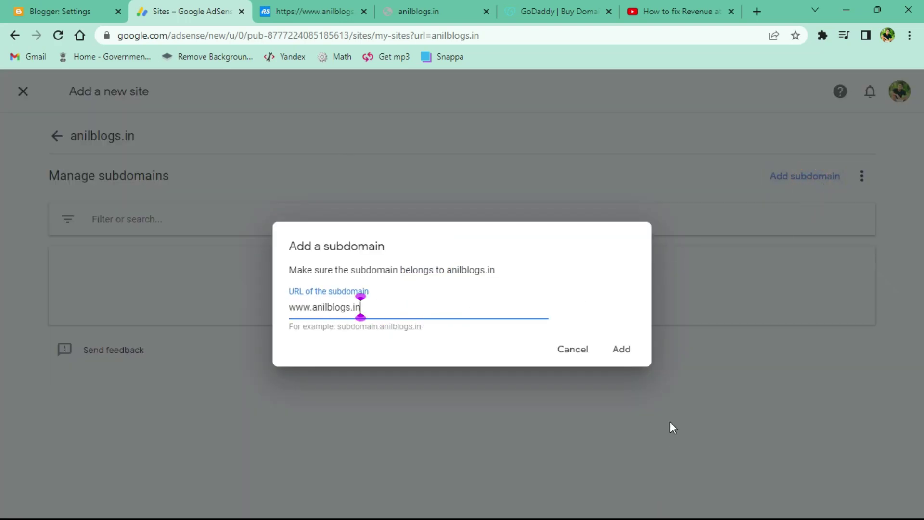
left_click(624, 349)
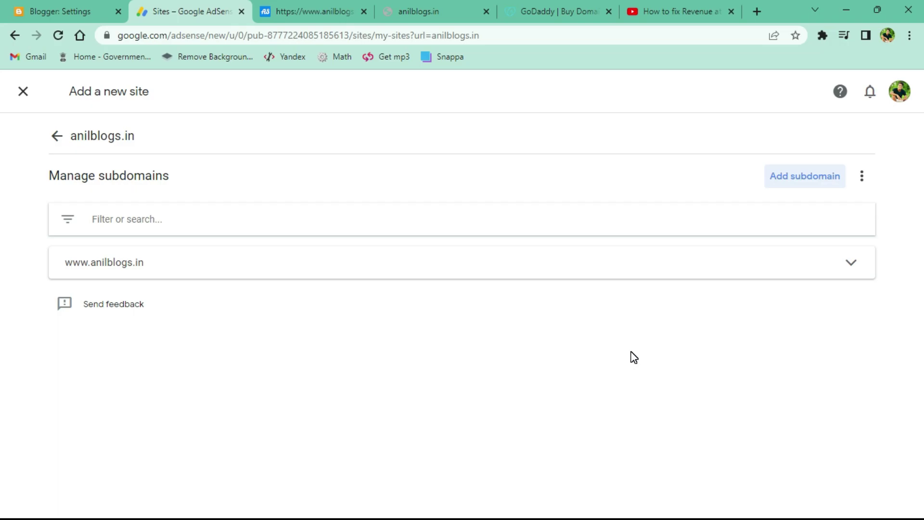
Glance at the YouTube video about fixing the ads.txt error, and return to the Blogger settings.
key("ctrl+shift+Tab")
left_click(701, 10)
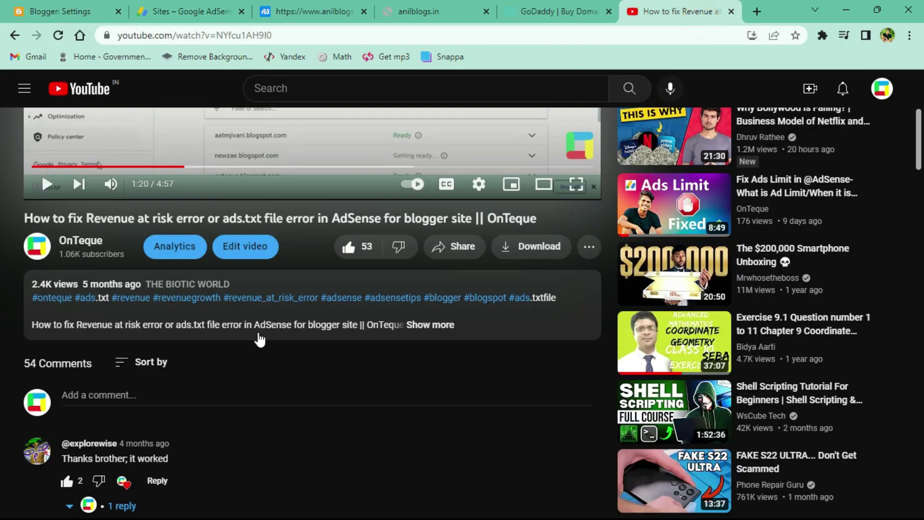
key("ctrl+Tab")
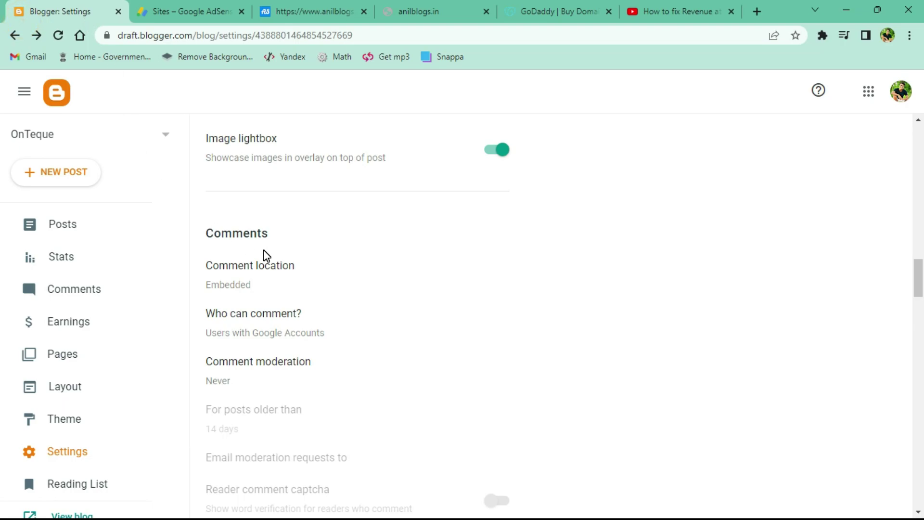
left_click(423, 11)
left_click(268, 32)
triple_click(319, 30)
key("ctrl+c")
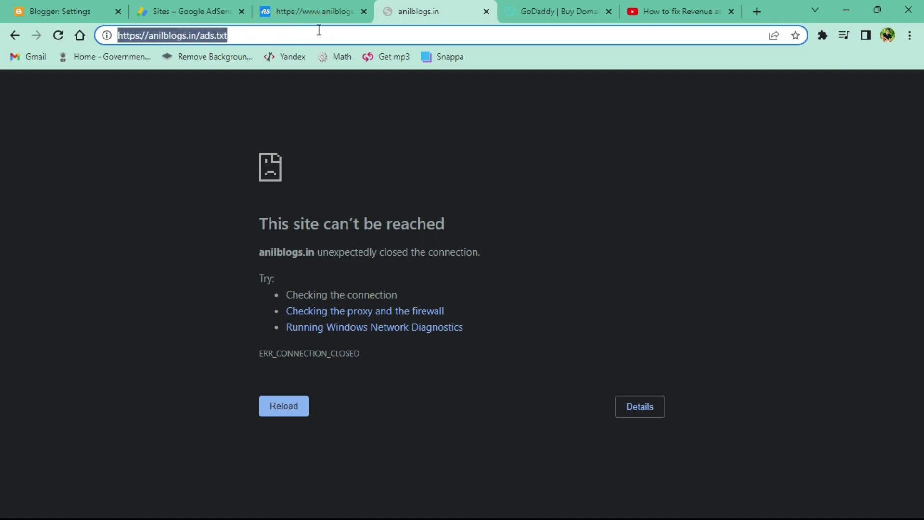
left_click(67, 11)
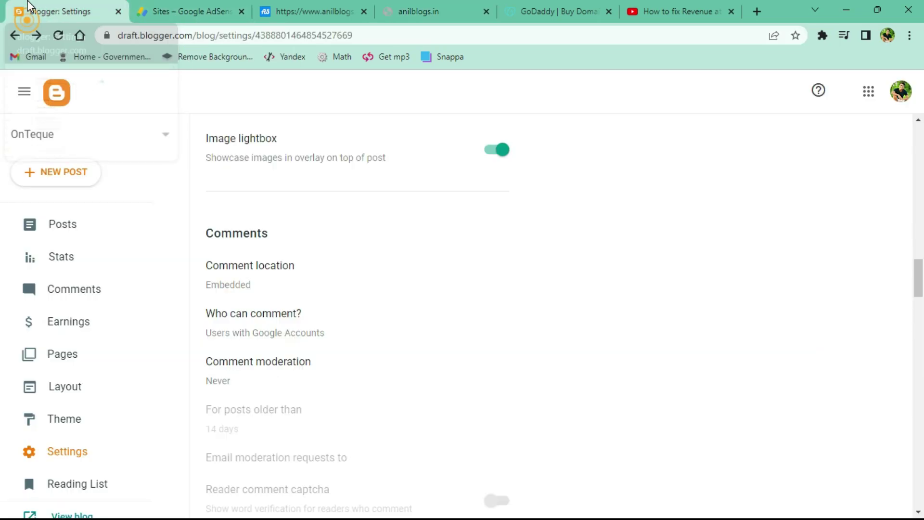
scroll(319, 305, "down", 8)
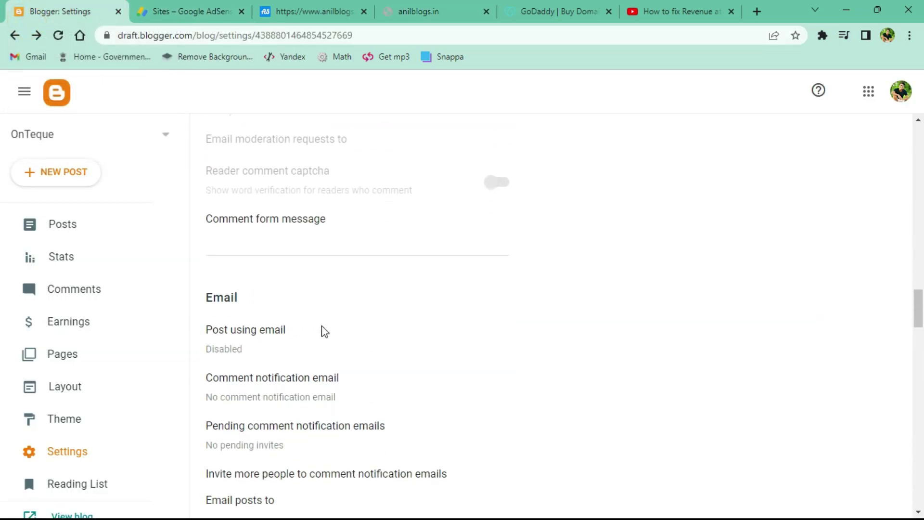
scroll(324, 331, "down", 15)
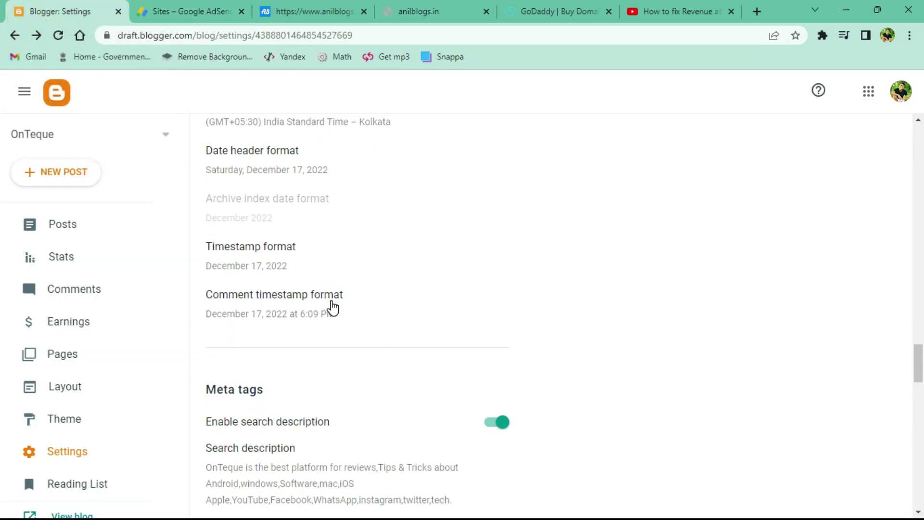
left_click(241, 195)
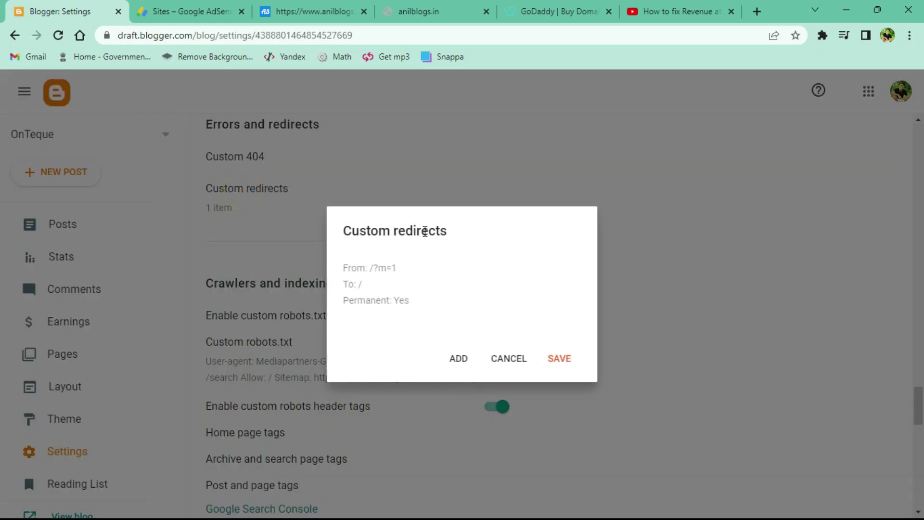
left_click(429, 268)
triple_click(429, 260)
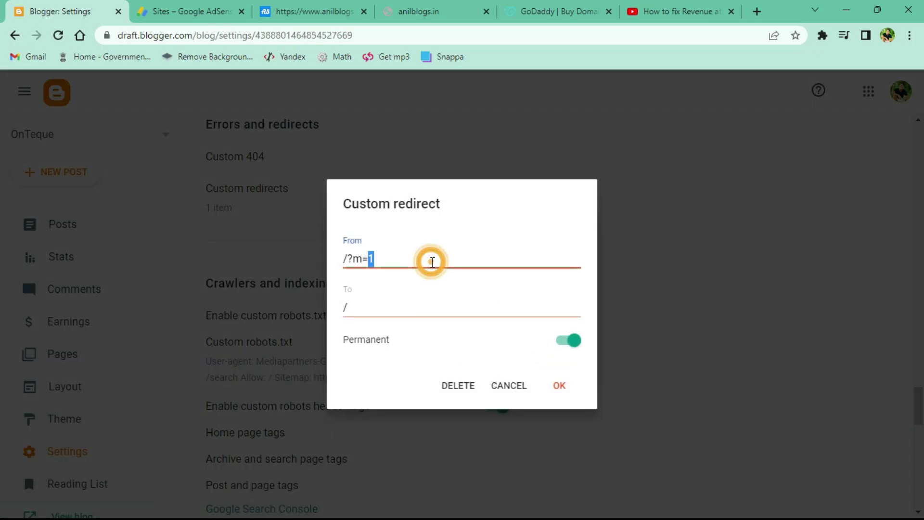
key("ctrl+v")
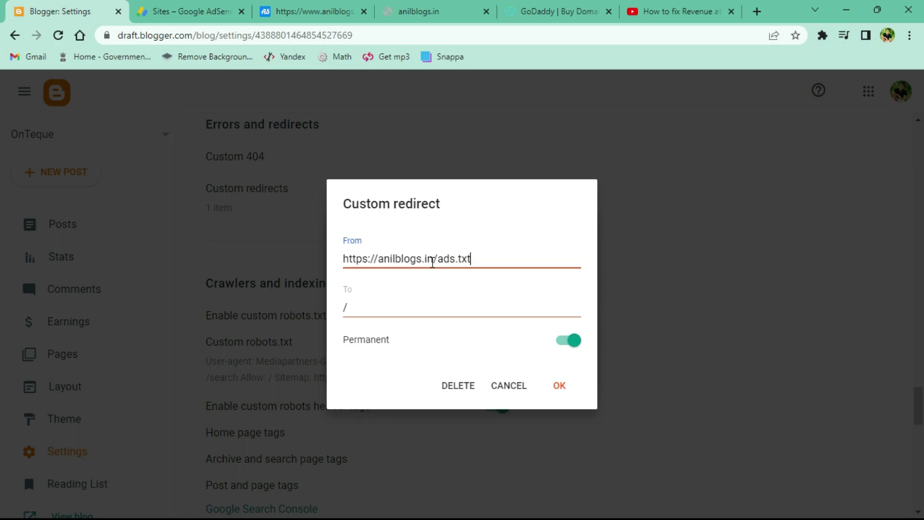
key("Tab")
left_click(317, 12)
left_click(299, 35)
left_click(303, 37)
triple_click(305, 37)
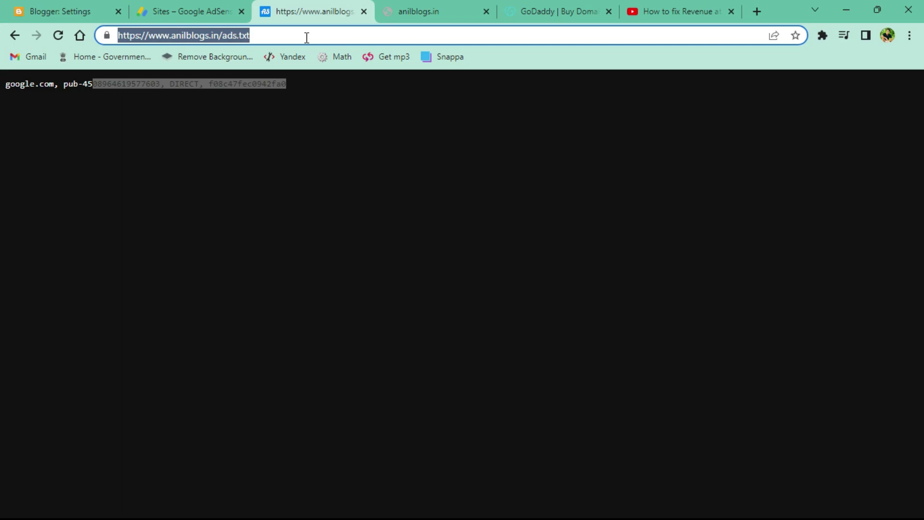
key("ctrl+x")
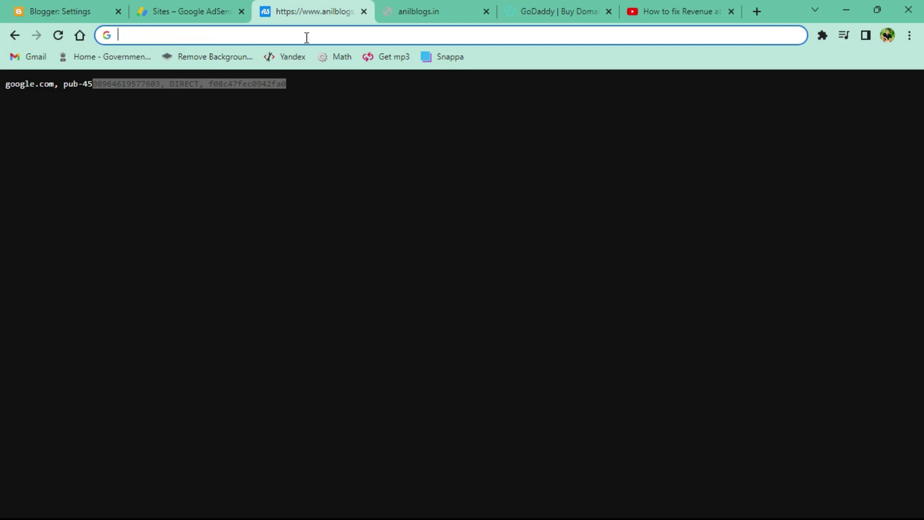
left_click(24, 10)
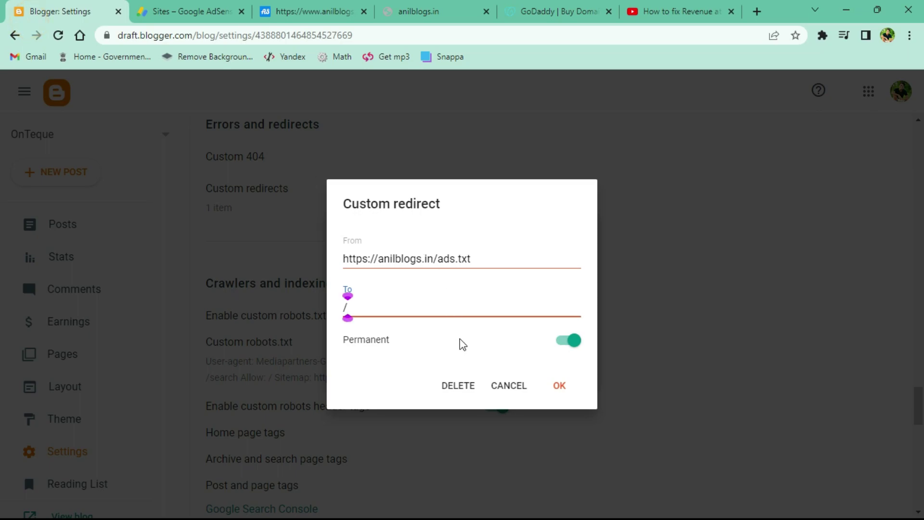
key("ctrl+v")
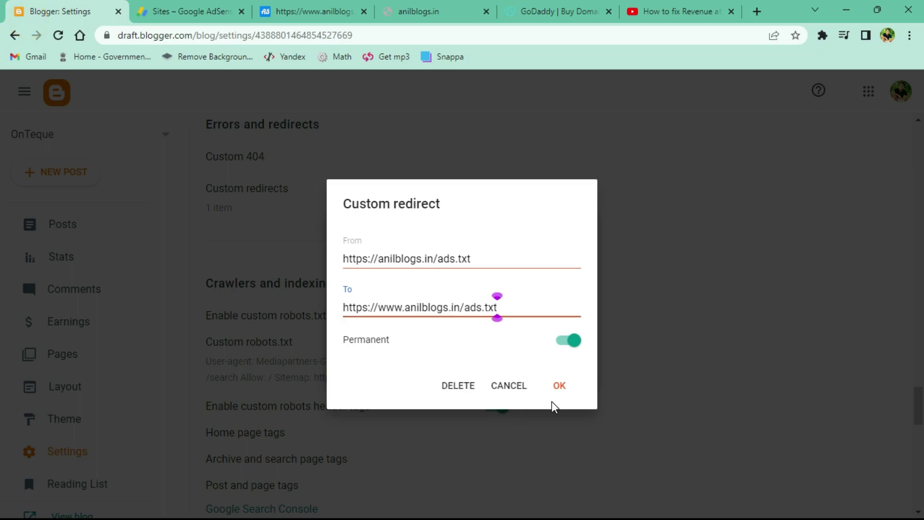
left_click(513, 388)
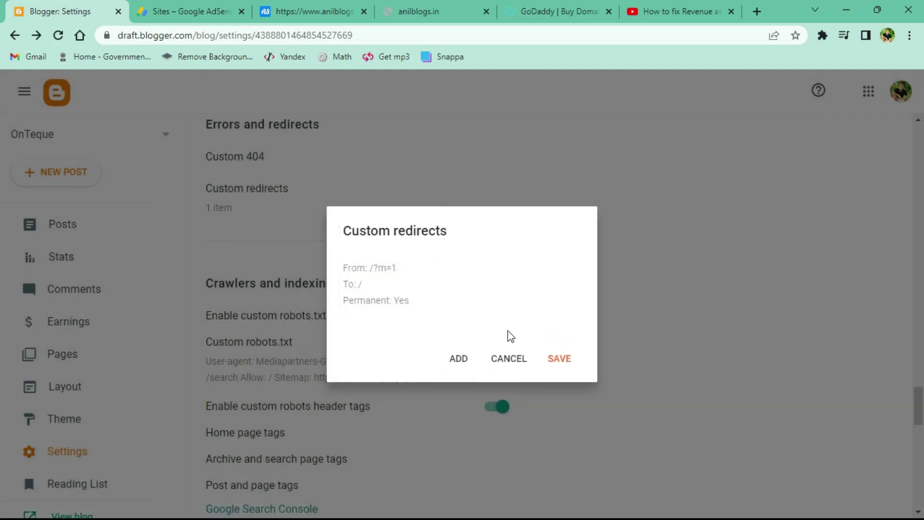
Review the subdomain list of anilblogs.in in AdSense, and return to the anilblogs.in/ads.txt page without the www prefix.
left_click(190, 11)
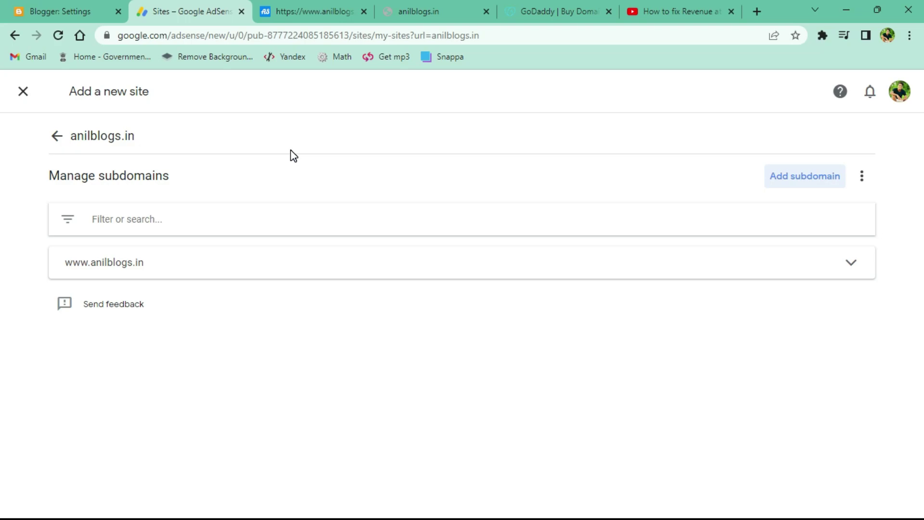
left_click(420, 12)
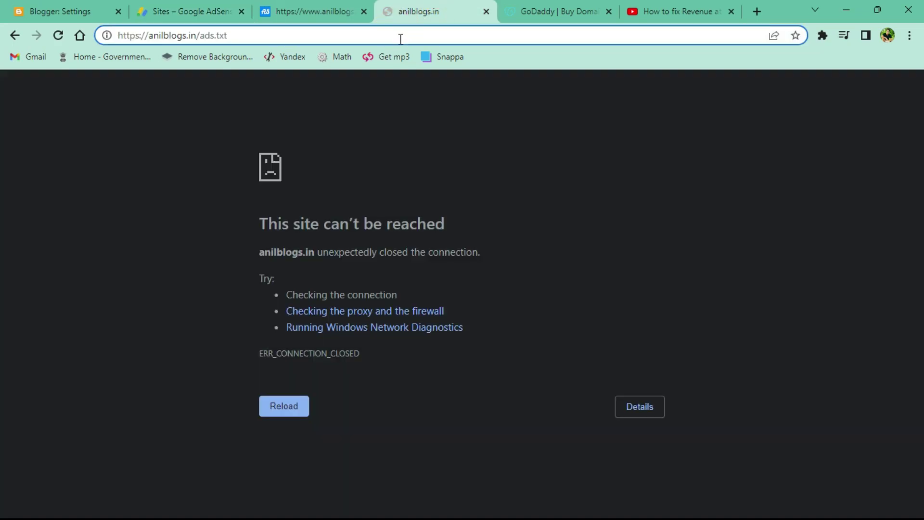